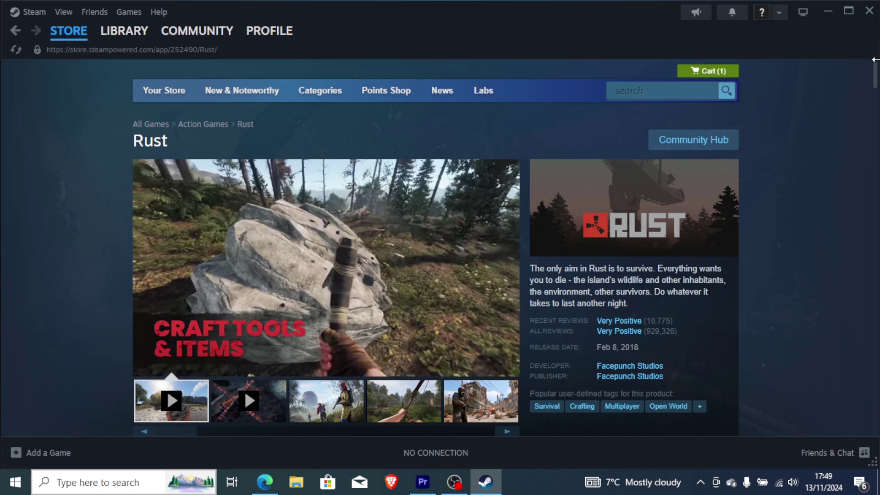
# - Scroll through Steam, then hide it and return to the crash-fix guide in the browser
pyautogui.scroll(-20, 876, 75)
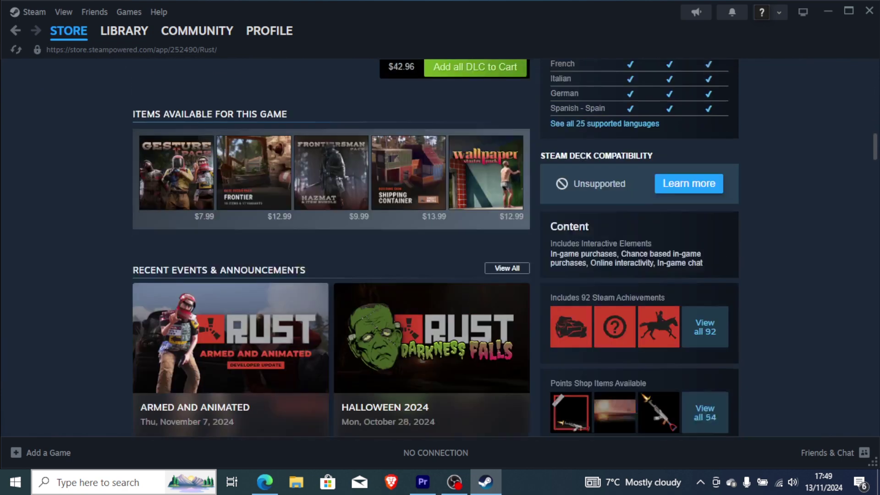
pyautogui.scroll(-15, 435, 247)
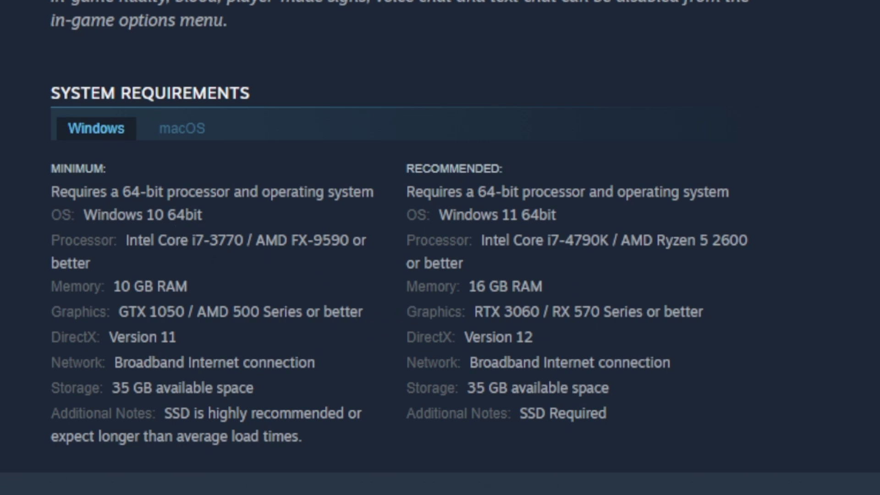
pyautogui.scroll(15, 440, 247)
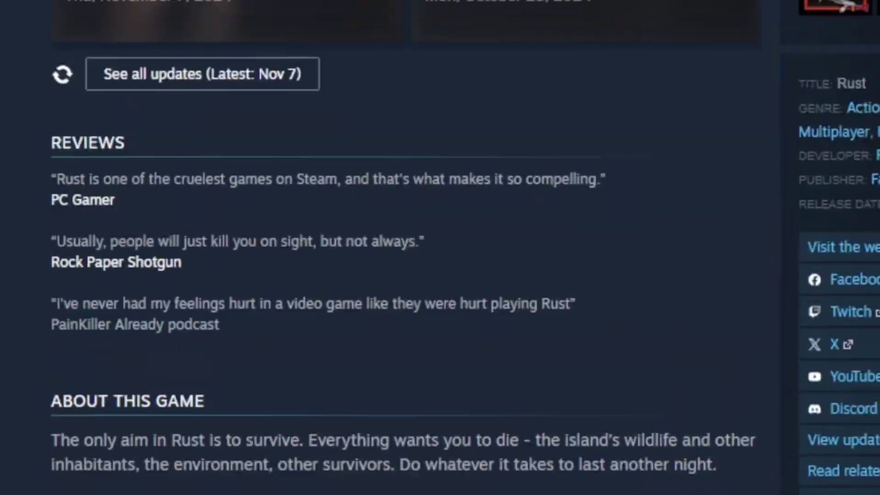
pyautogui.scroll(-5, 440, 248)
pyautogui.scroll(-10, 440, 247)
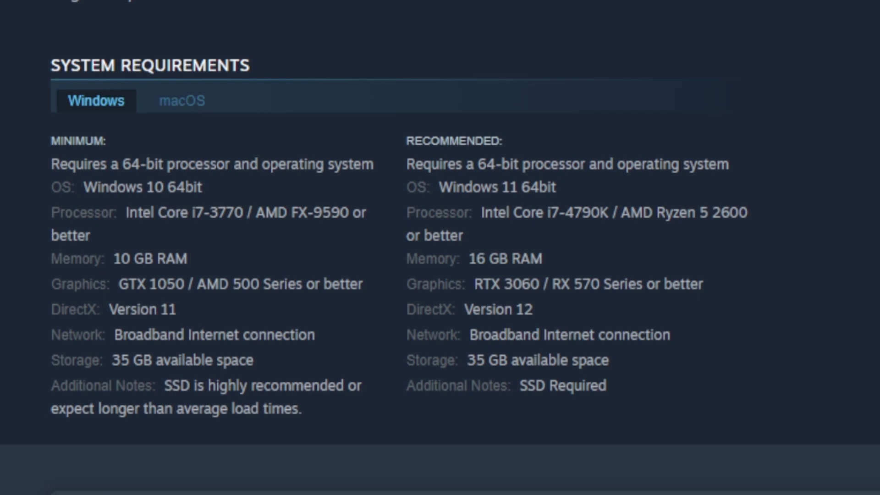
pyautogui.scroll(20, 440, 248)
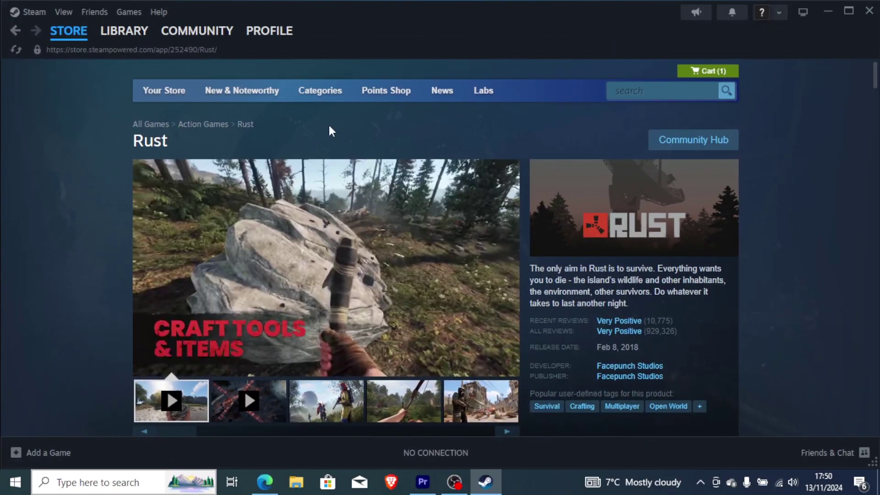
pyautogui.click(827, 11)
pyautogui.click(266, 482)
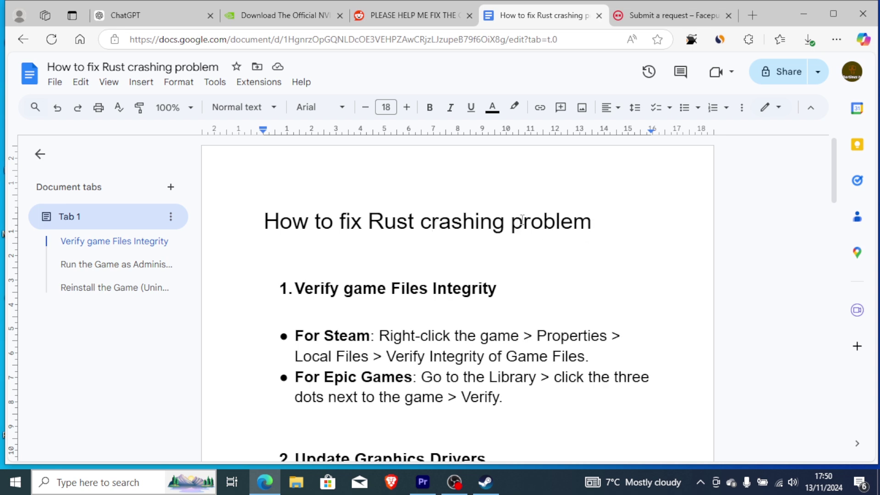
pyautogui.moveTo(835, 168); pyautogui.dragTo(836, 192)
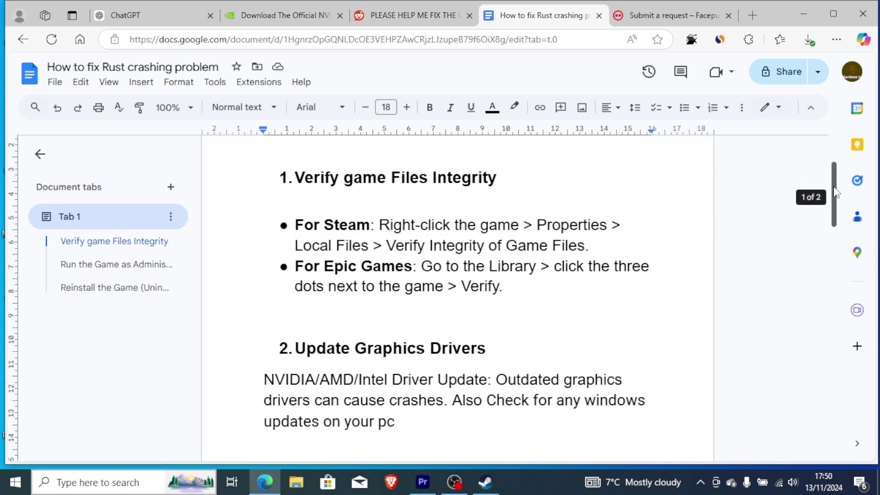
pyautogui.scroll(1, 449, 204)
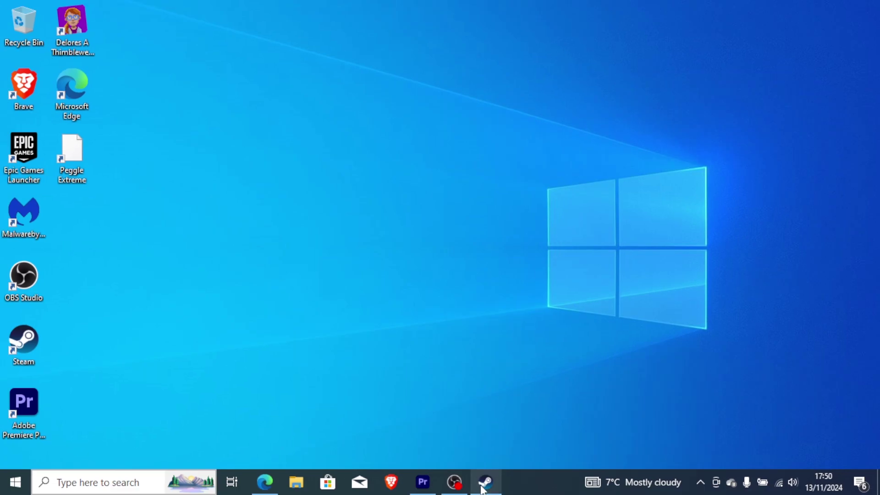
# - Open Peggle Extreme's Properties from Library Home to the Installed Files page and shift the dialog left
pyautogui.click(485, 482)
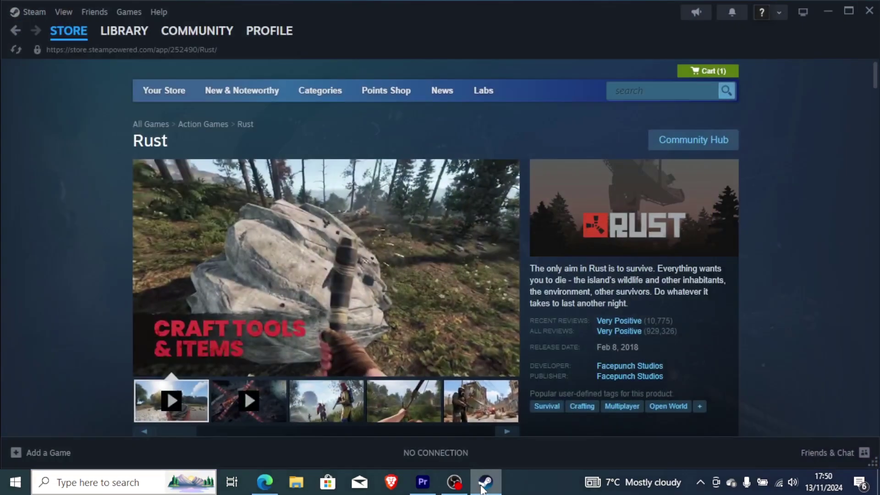
pyautogui.moveTo(128, 33)
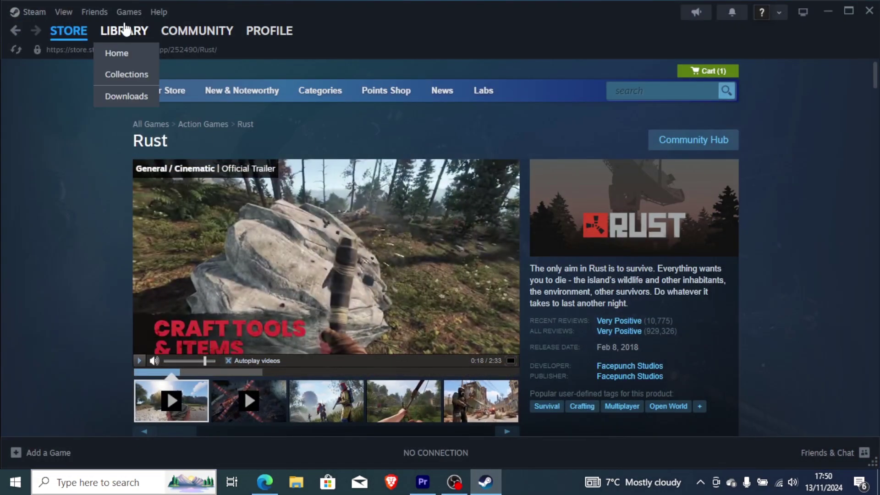
pyautogui.click(122, 55)
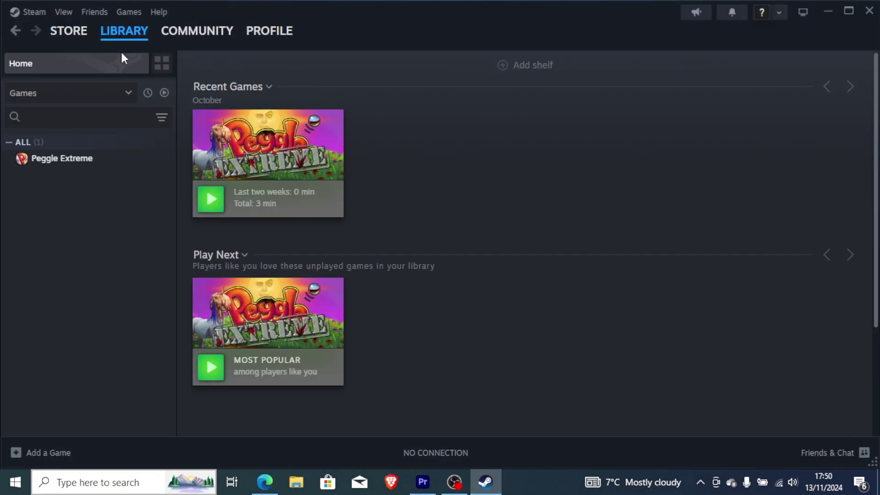
pyautogui.rightClick(83, 157)
pyautogui.click(112, 256)
pyautogui.click(265, 159)
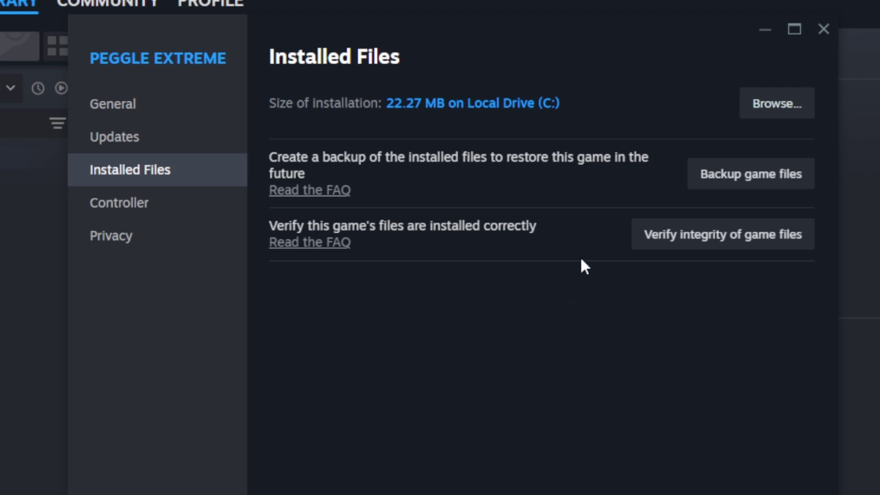
pyautogui.moveTo(537, 32); pyautogui.dragTo(455, 43)
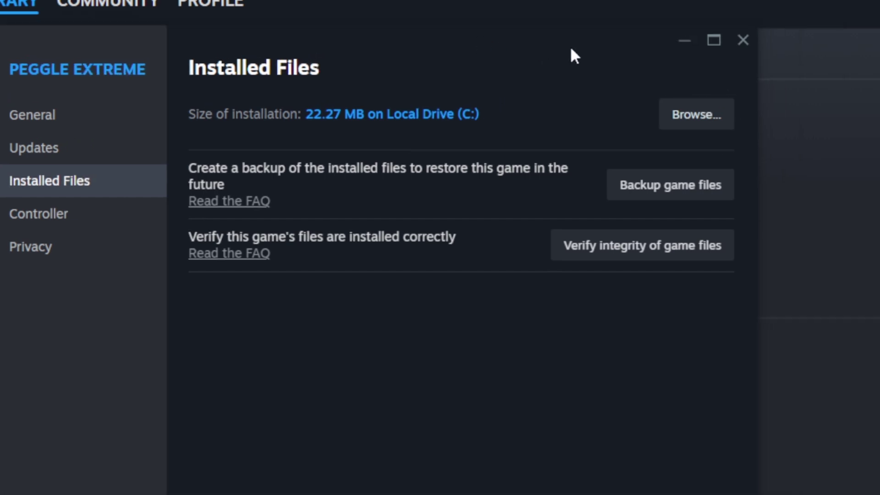
# - Close Peggle Extreme's properties and scroll the guide to section 2, Update Graphics Drivers
pyautogui.click(742, 41)
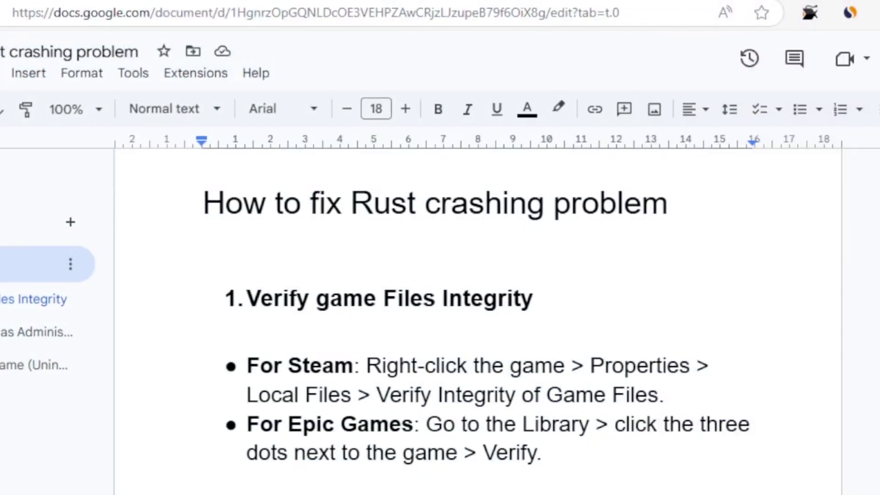
pyautogui.scroll(-5, 509, 284)
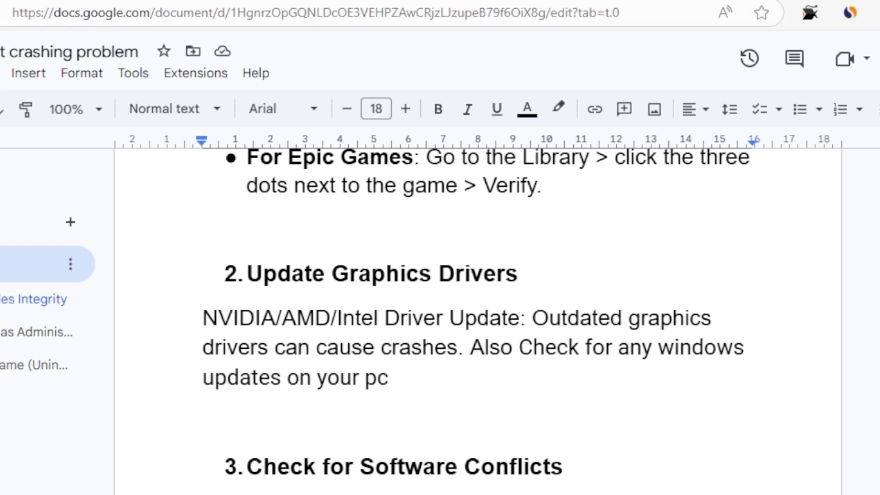
# - Switch to the NVIDIA Drivers tab, agree to the cookie notice, and scroll the page
pyautogui.click(243, 1)
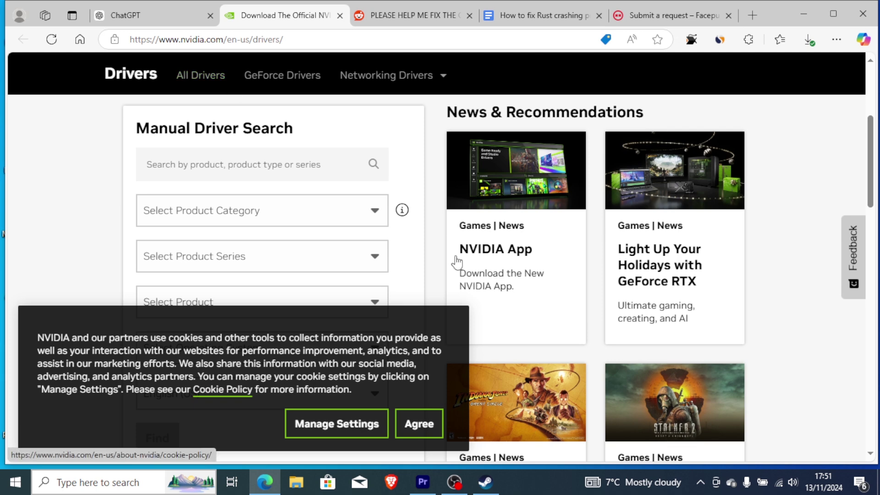
pyautogui.click(418, 424)
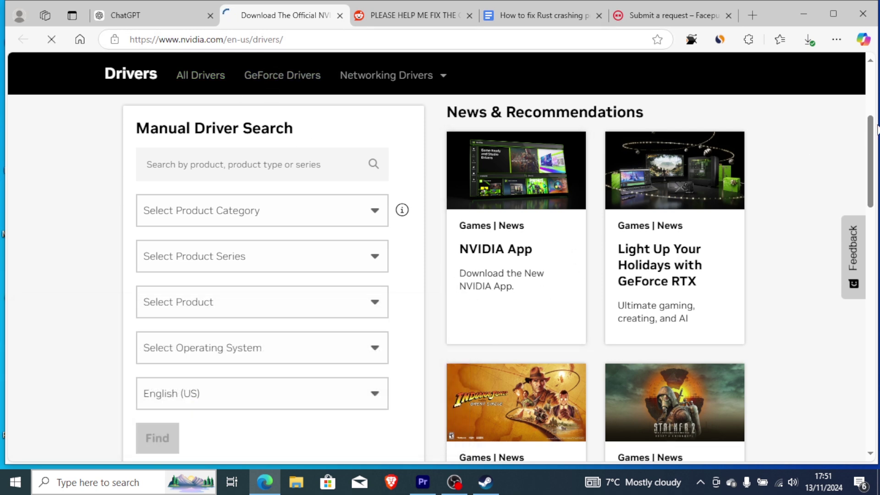
pyautogui.scroll(5, 871, 142)
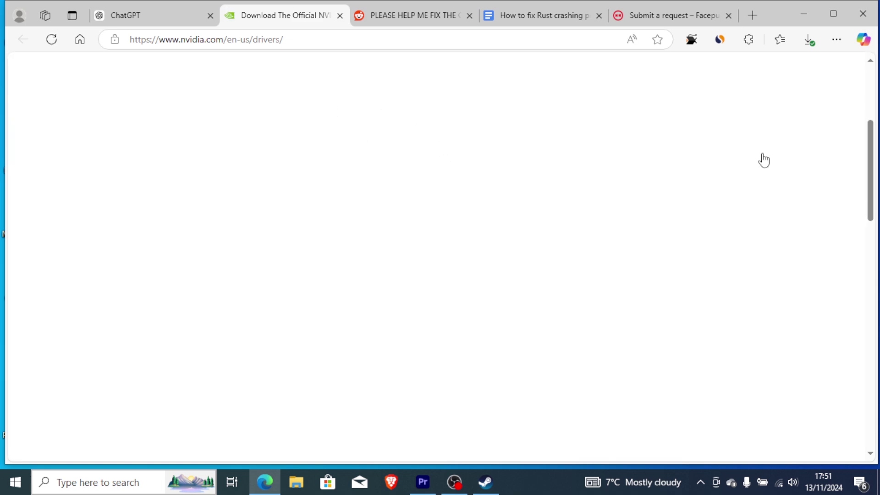
pyautogui.scroll(5, 873, 119)
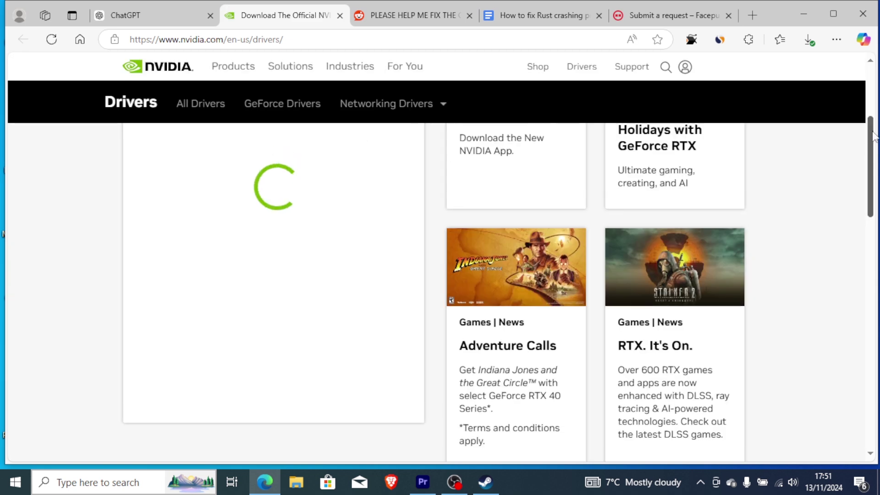
pyautogui.scroll(-15, 872, 97)
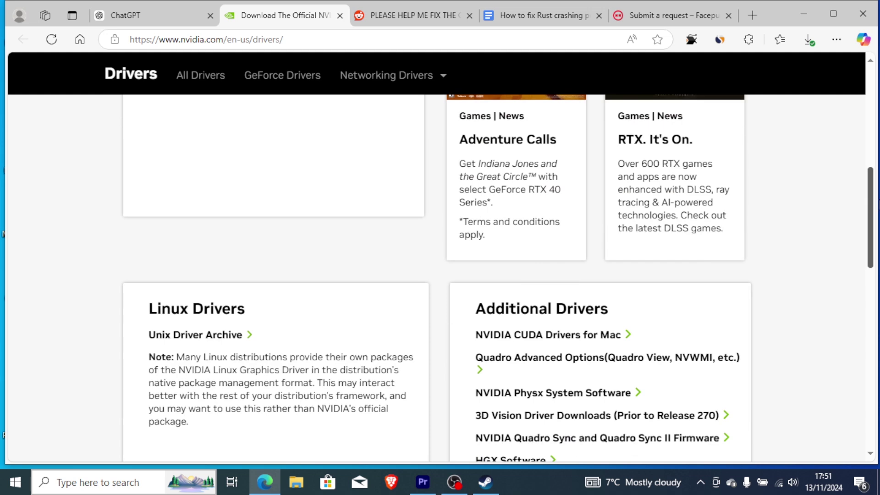
pyautogui.scroll(15, 735, 179)
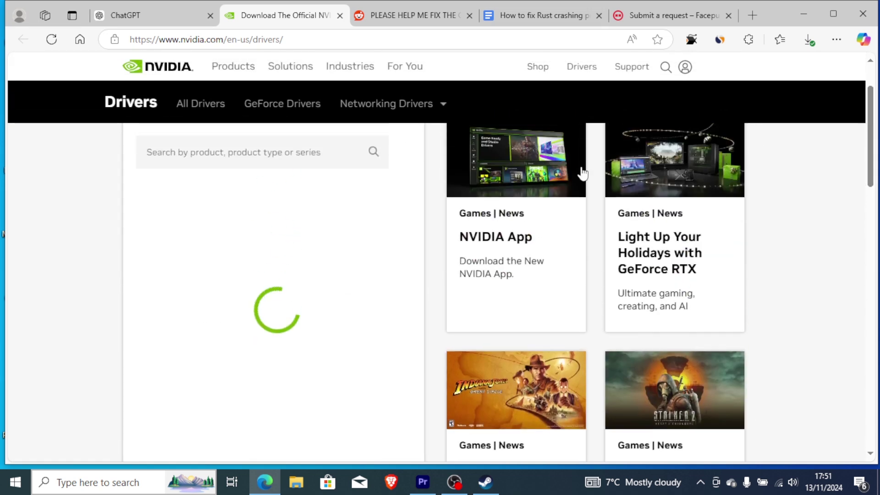
# - Return to the guide document and scroll down to section 3, Check for Software Conflicts
pyautogui.click(516, 17)
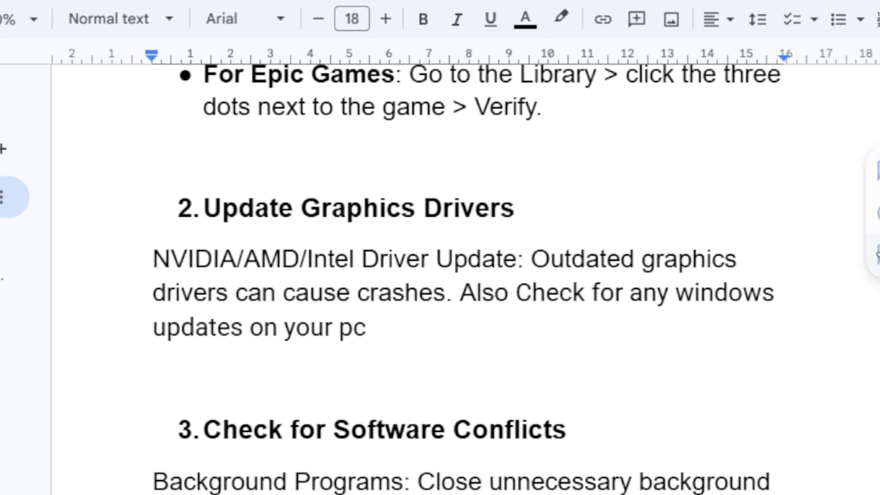
pyautogui.scroll(4, 459, 275)
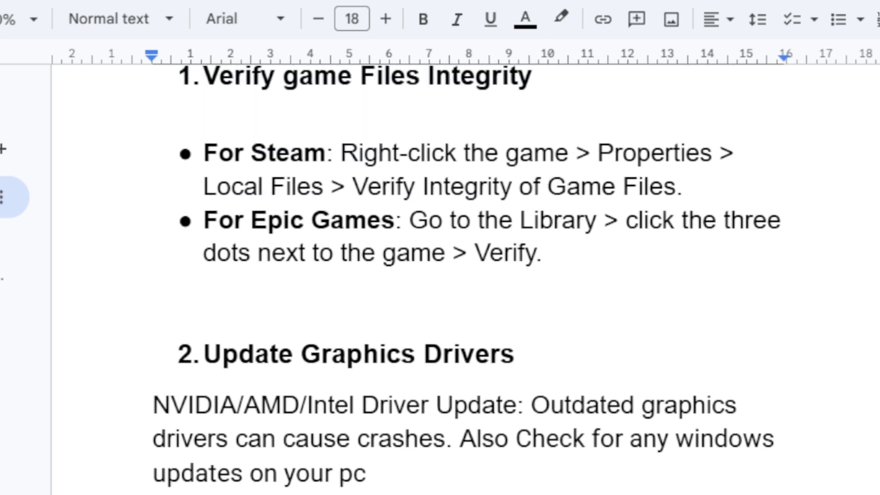
pyautogui.scroll(3, 548, 192)
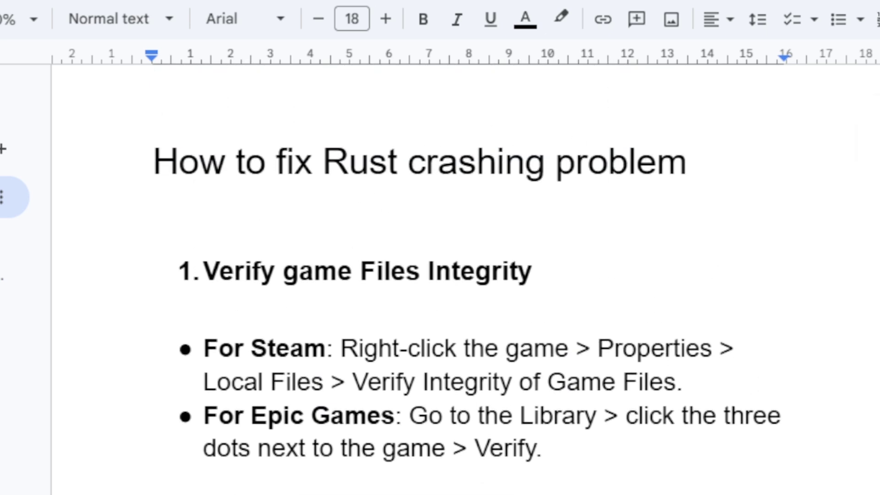
pyautogui.scroll(-12, 458, 275)
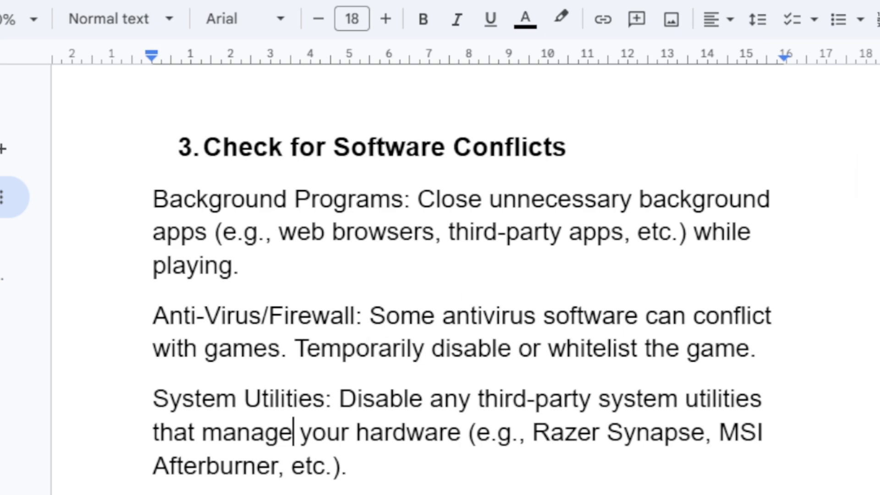
# - Scroll past section 3 to step 4 'Run the Game as Administrator' and step 5
pyautogui.scroll(10, 462, 279)
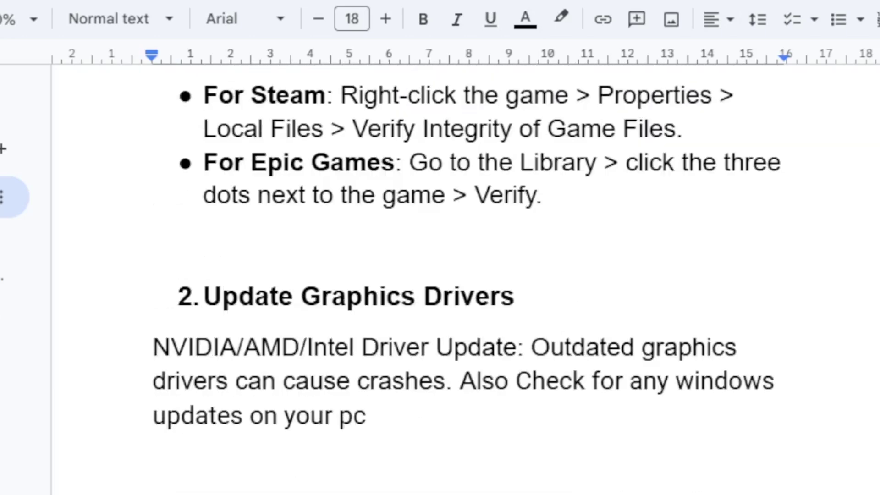
pyautogui.scroll(-1, 462, 279)
pyautogui.scroll(3, 462, 279)
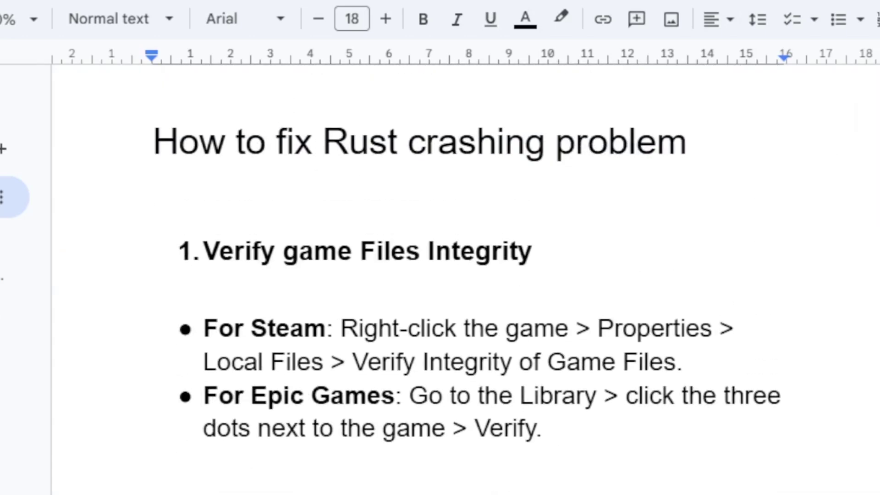
pyautogui.scroll(-10, 403, 292)
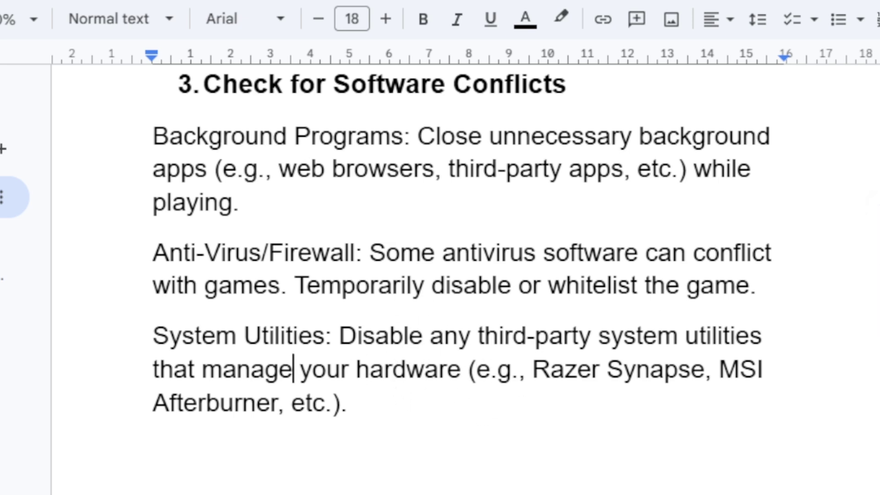
pyautogui.scroll(6, 462, 256)
pyautogui.scroll(-15, 465, 279)
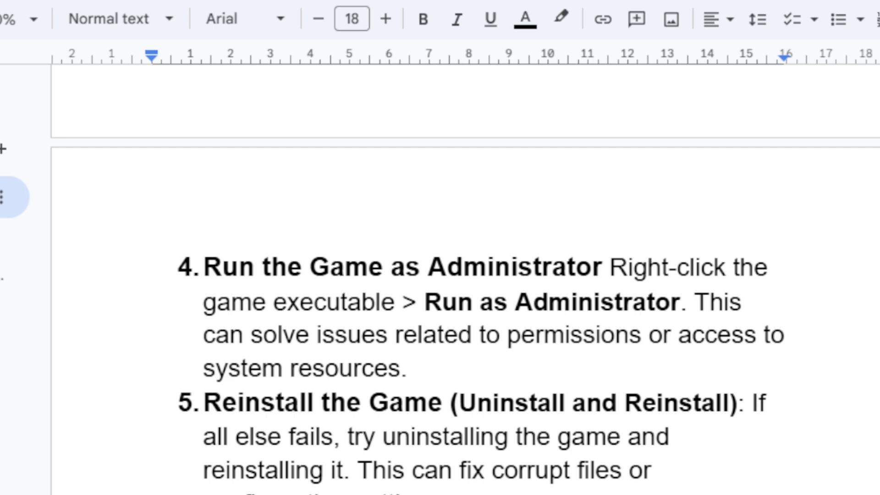
# - Scroll the guide down to the end of step 5 on reinstalling the game
pyautogui.scroll(-2, 711, 358)
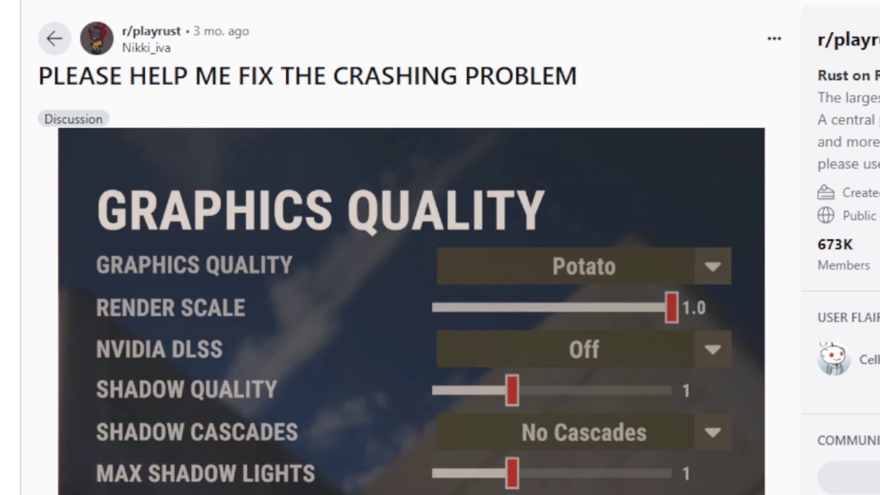
# - Scroll through the Reddit post's Potato graphics screenshots and its comment replies
pyautogui.scroll(-6, 313, 120)
pyautogui.scroll(6, 312, 120)
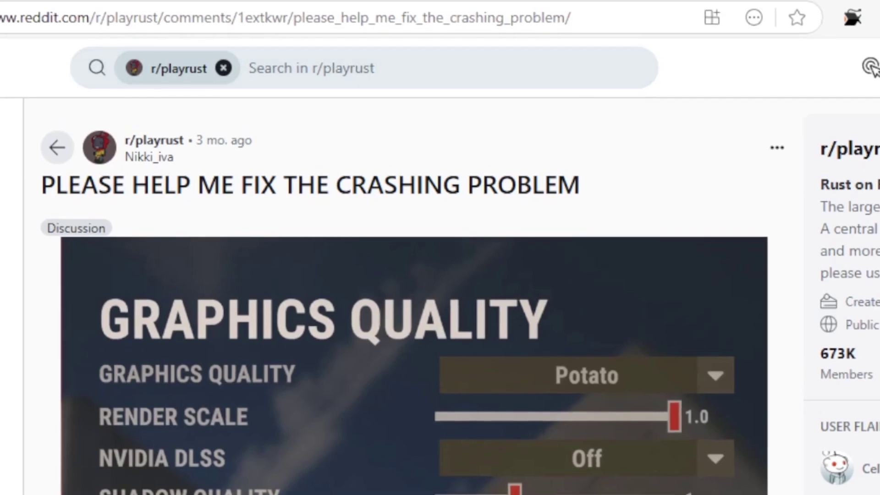
pyautogui.scroll(-15, 872, 68)
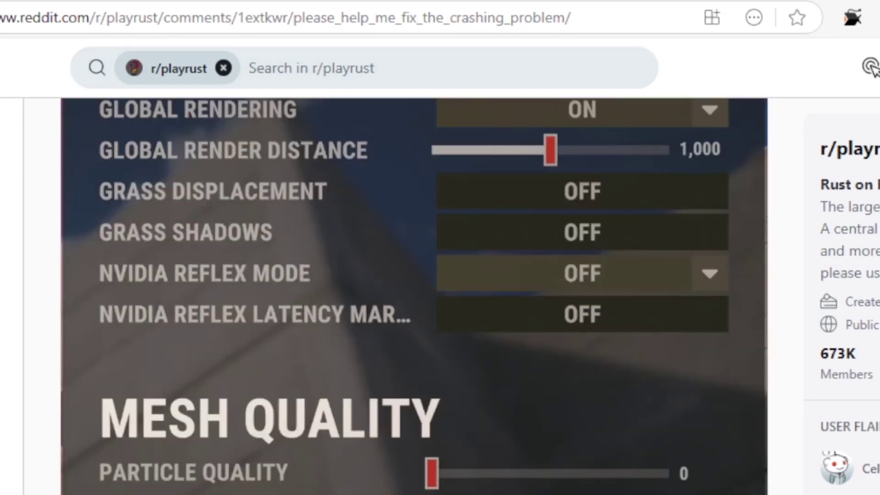
pyautogui.scroll(-6, 872, 68)
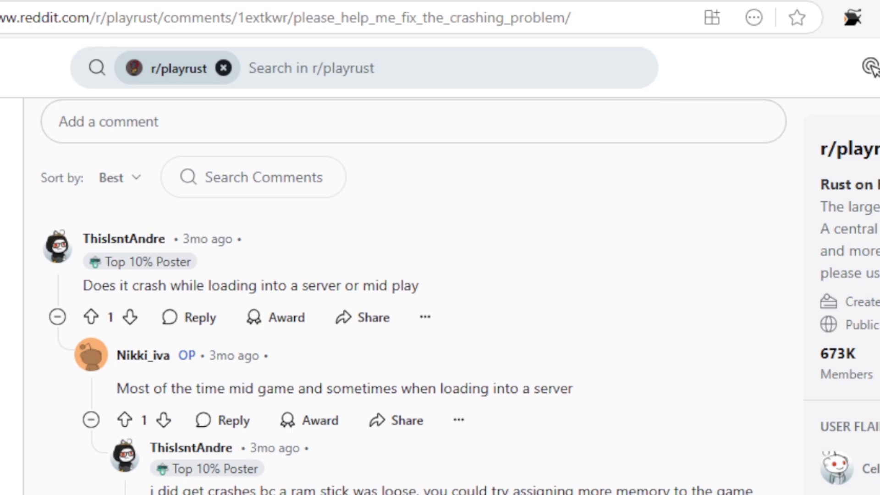
pyautogui.scroll(-10, 873, 68)
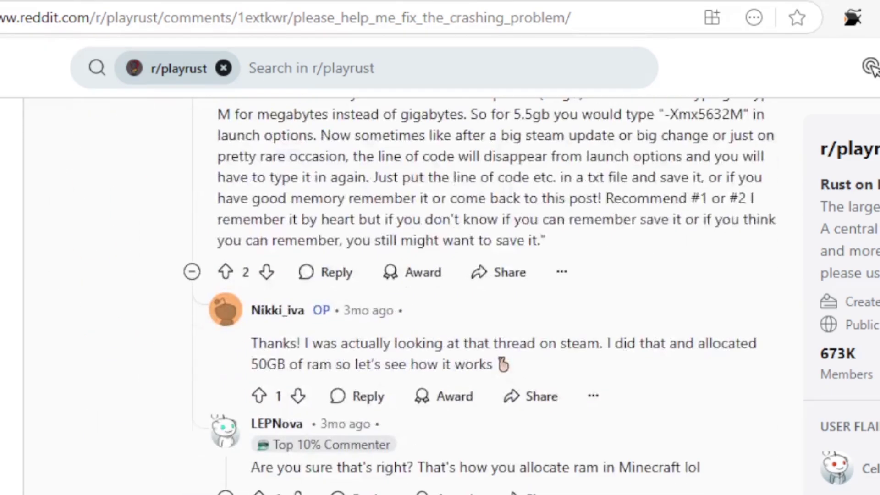
pyautogui.scroll(20, 873, 68)
pyautogui.scroll(10, 872, 68)
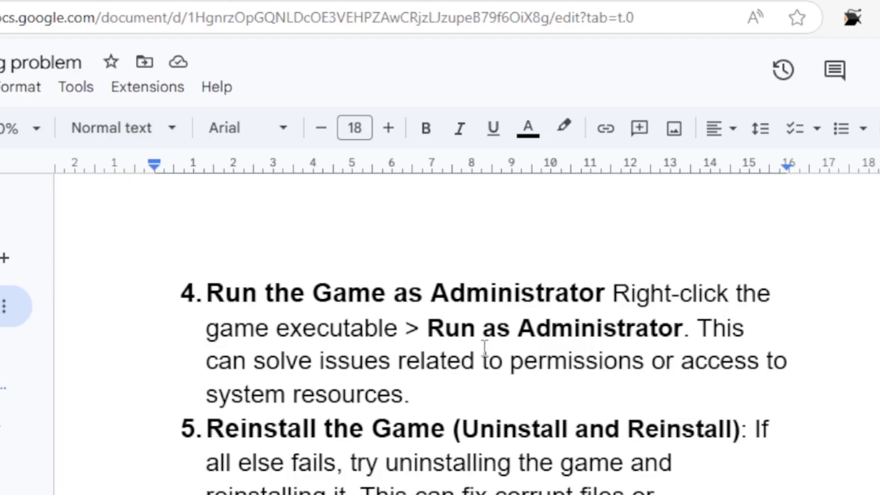
# - Scroll the crash-fix guide back up to its title
pyautogui.scroll(15, 521, 281)
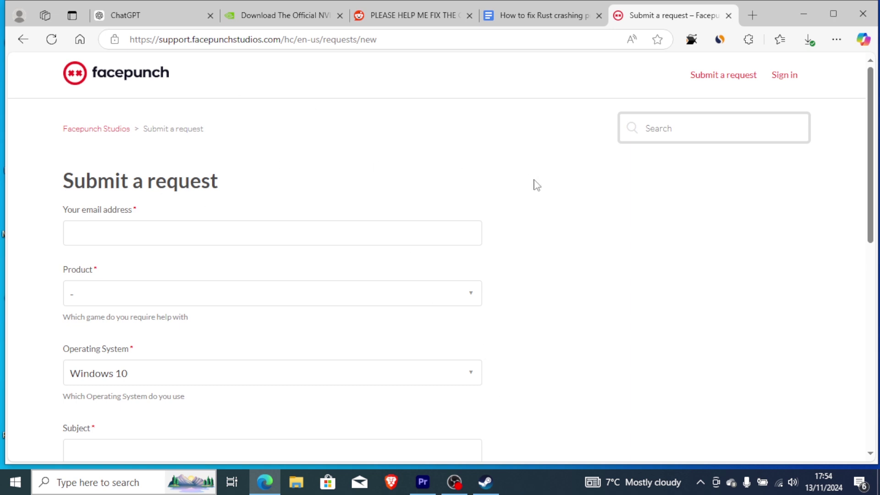
pyautogui.moveTo(873, 135)
pyautogui.mouseDown()
pyautogui.moveTo(873, 157)
pyautogui.moveTo(873, 138)
pyautogui.mouseUp()
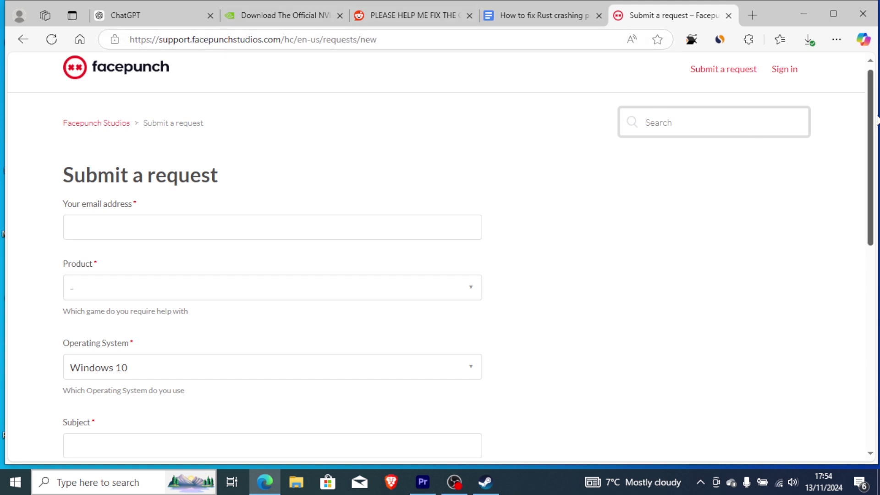
pyautogui.moveTo(874, 110); pyautogui.dragTo(873, 208)
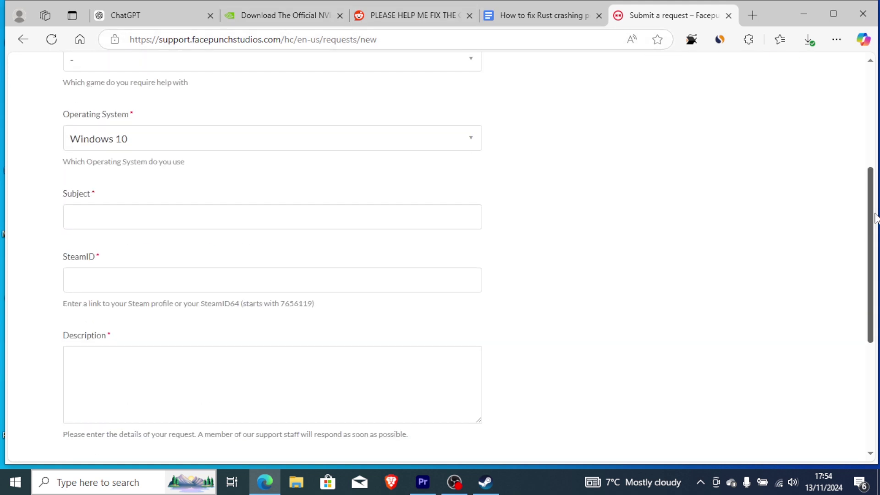
pyautogui.click(217, 142)
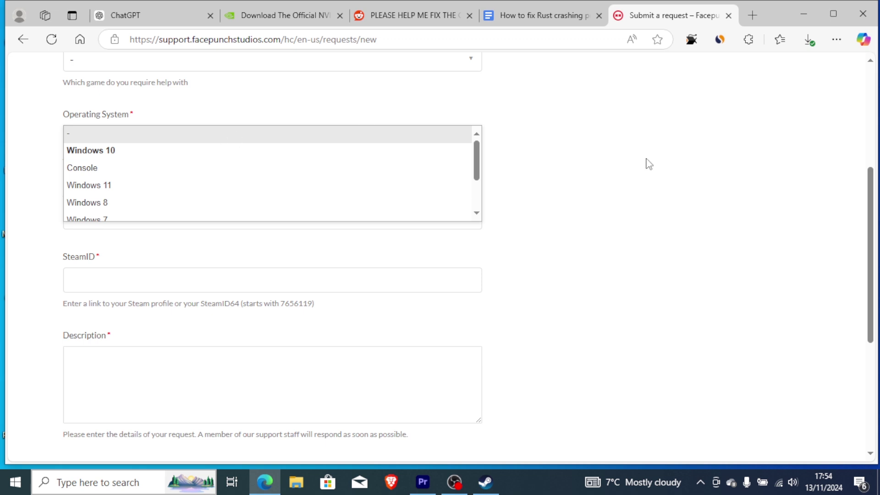
pyautogui.click(646, 160)
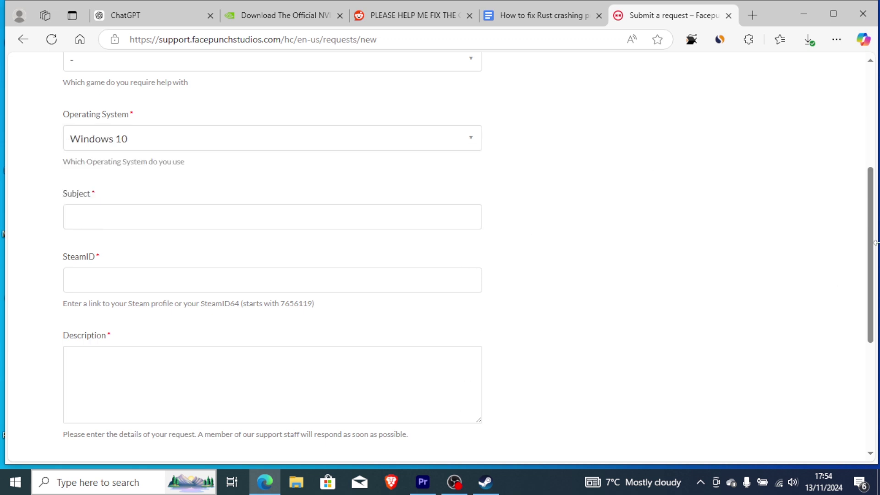
pyautogui.scroll(-3, 875, 245)
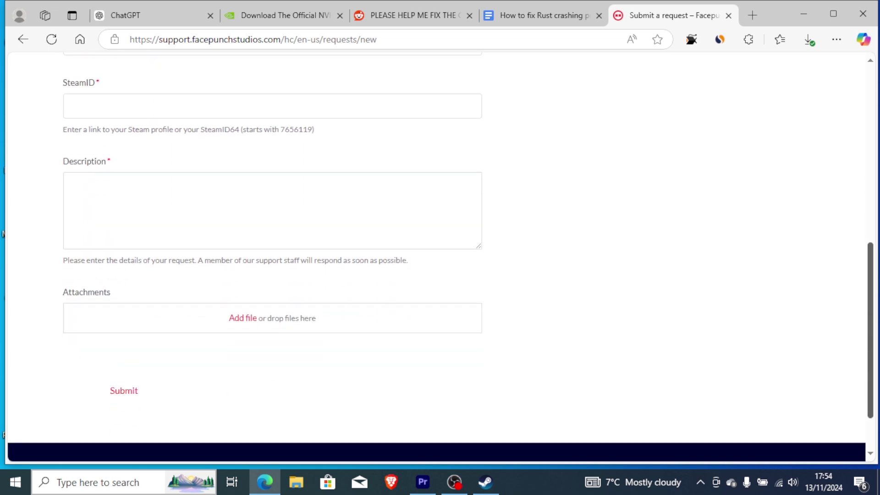
pyautogui.scroll(8, 472, 166)
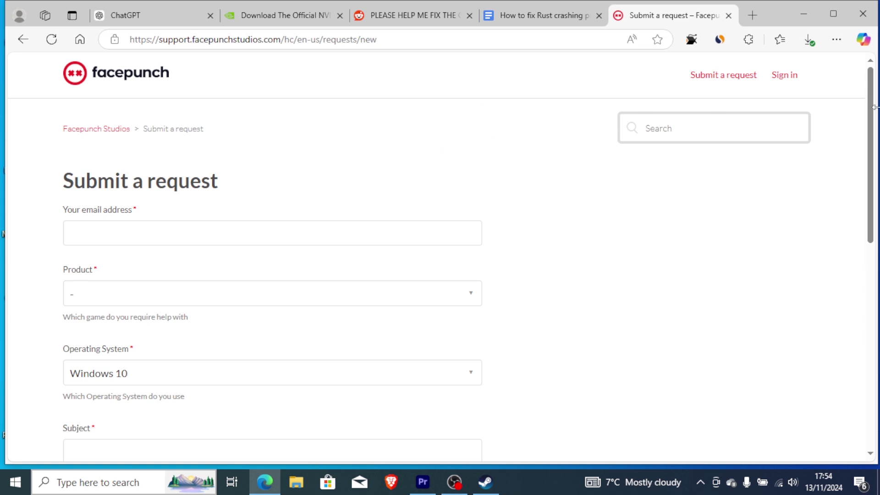
pyautogui.scroll(-2, 875, 107)
pyautogui.scroll(2, 876, 115)
pyautogui.moveTo(874, 122); pyautogui.dragTo(860, 103)
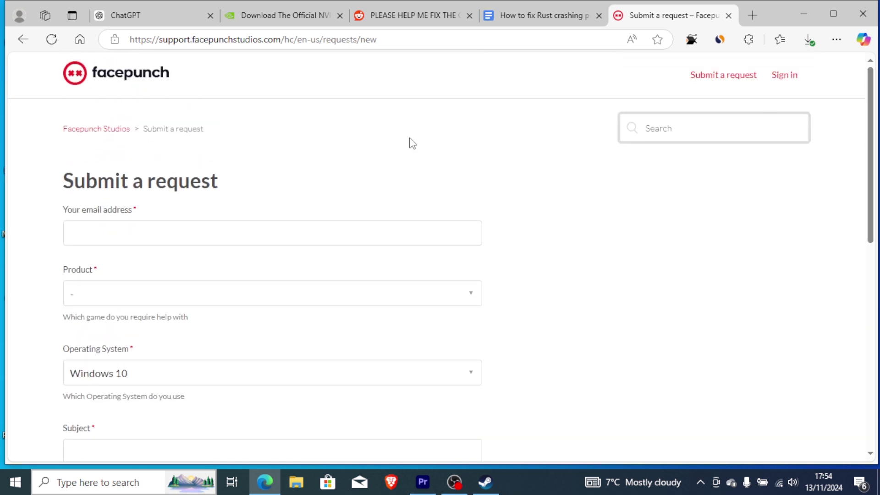